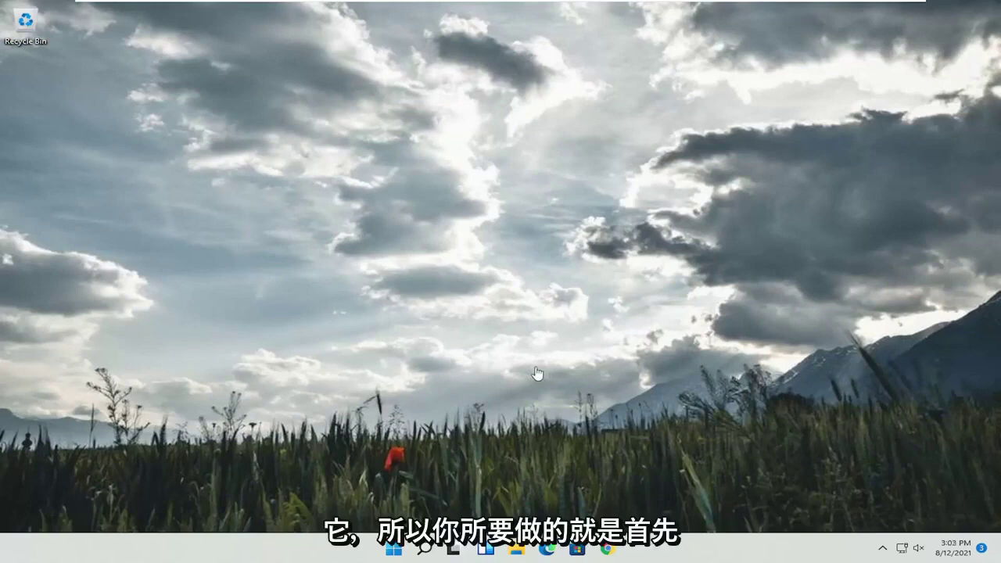
# Open Control Panel and view its items as large icons
pyautogui.click(425, 549)
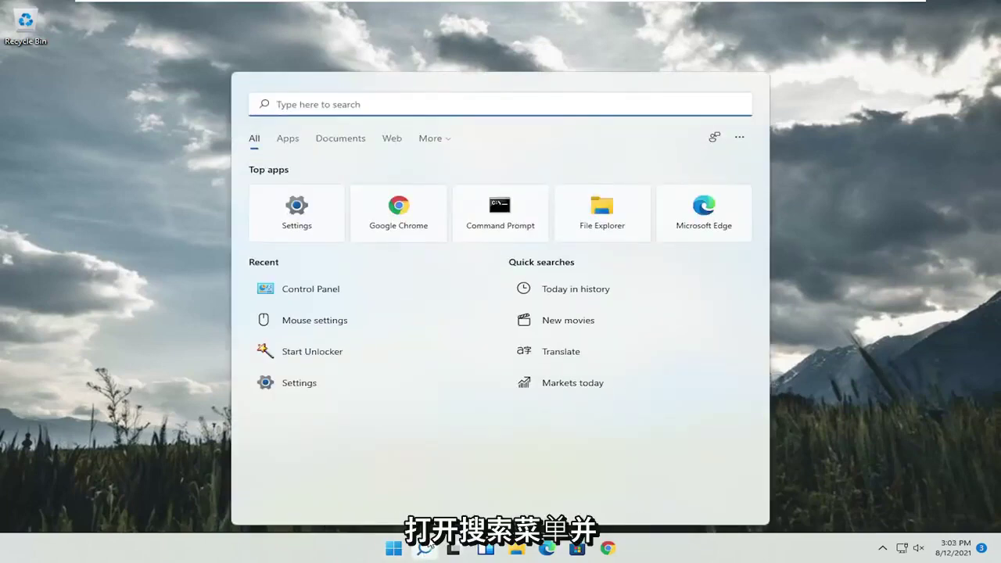
pyautogui.write('control panel')
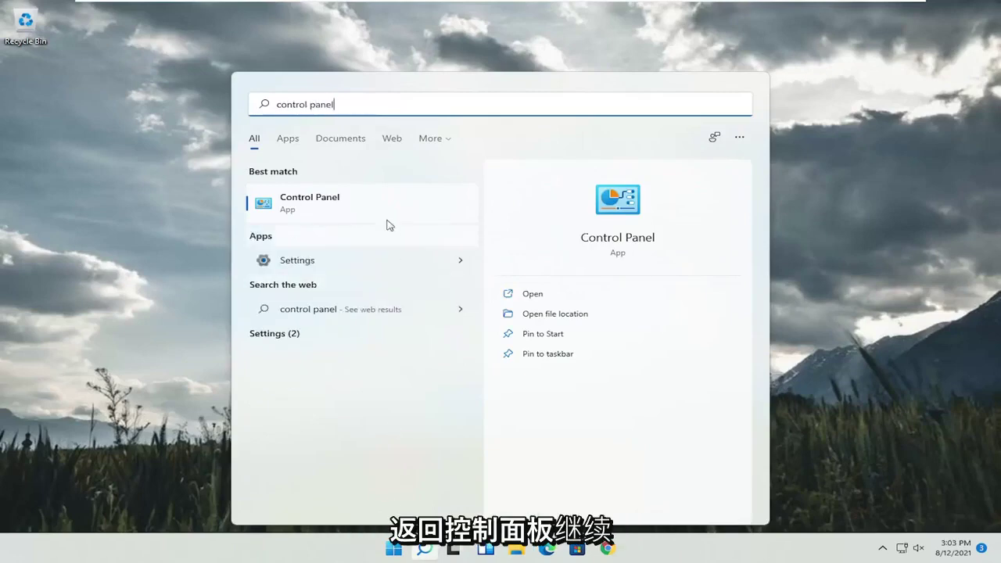
pyautogui.click(314, 212)
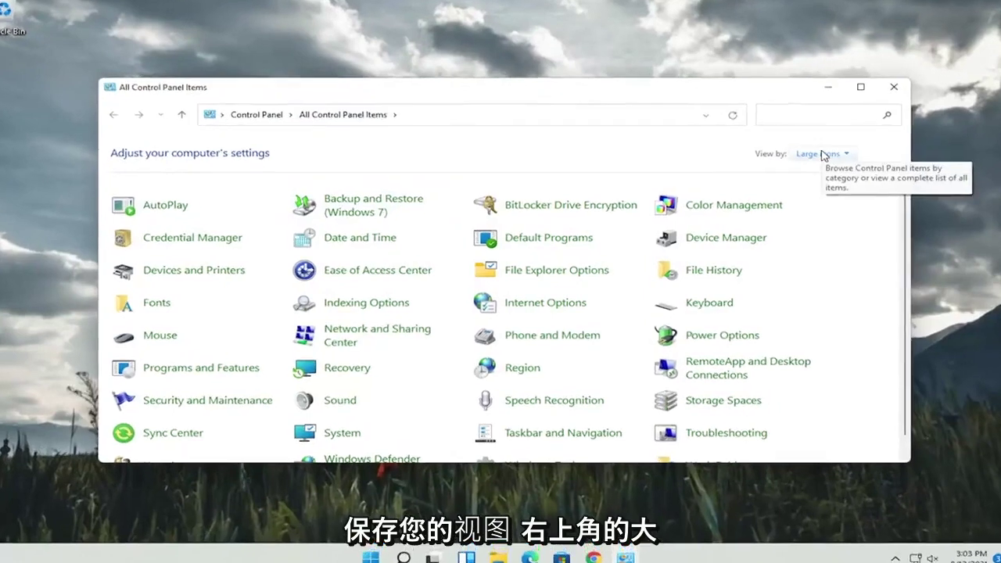
pyautogui.click(823, 155)
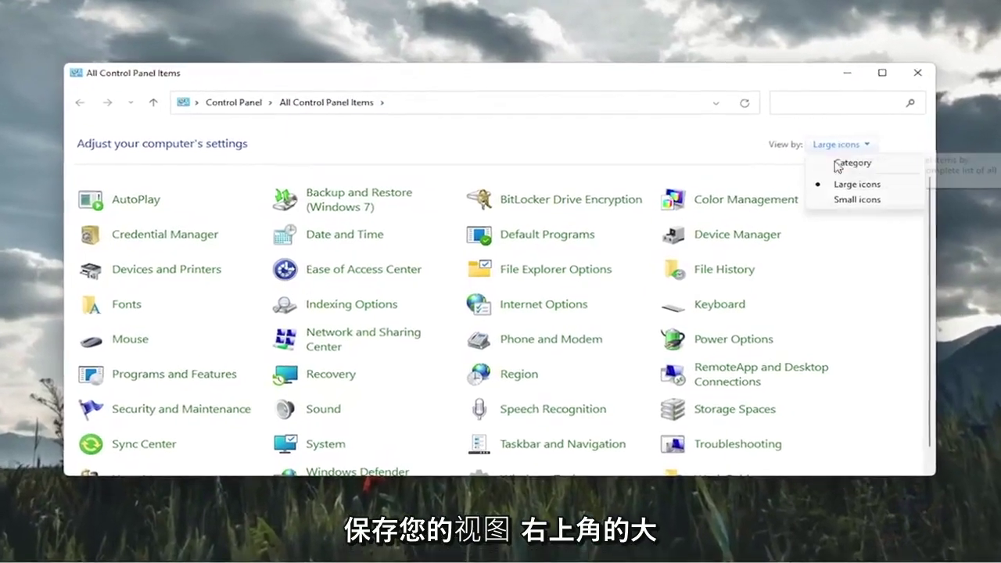
pyautogui.click(815, 189)
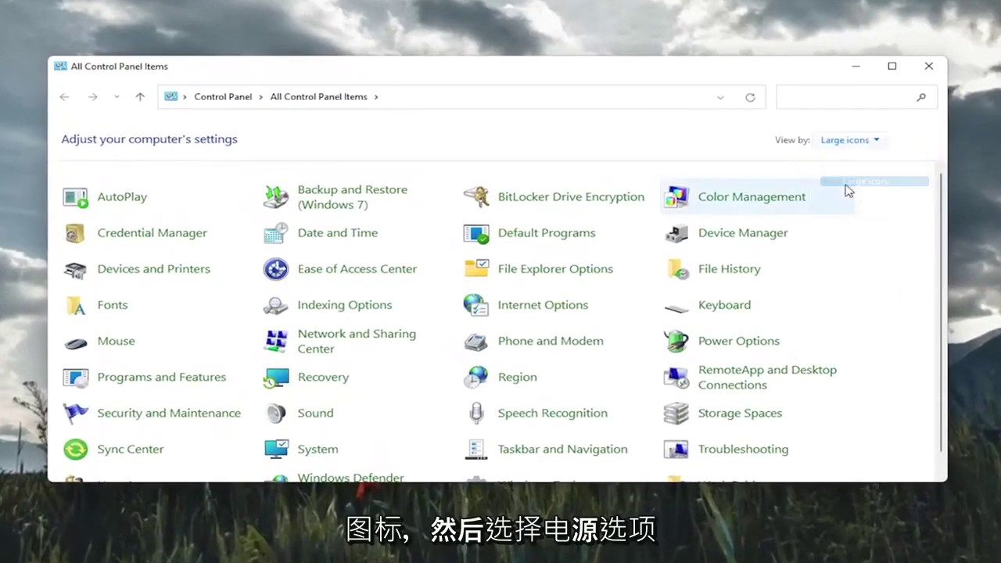
# Open the advanced power settings of the Balanced plan in Power Options
pyautogui.click(707, 342)
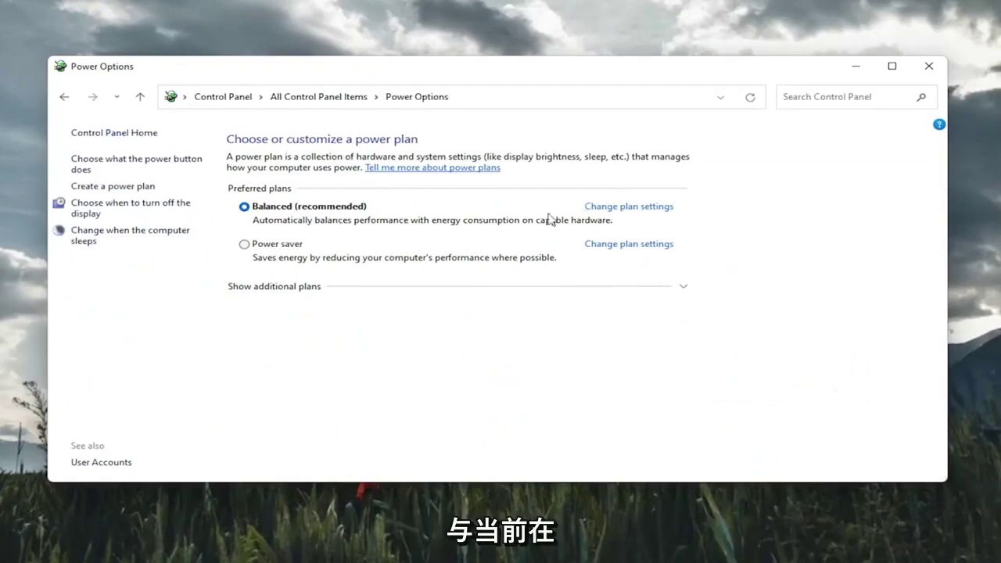
pyautogui.click(635, 207)
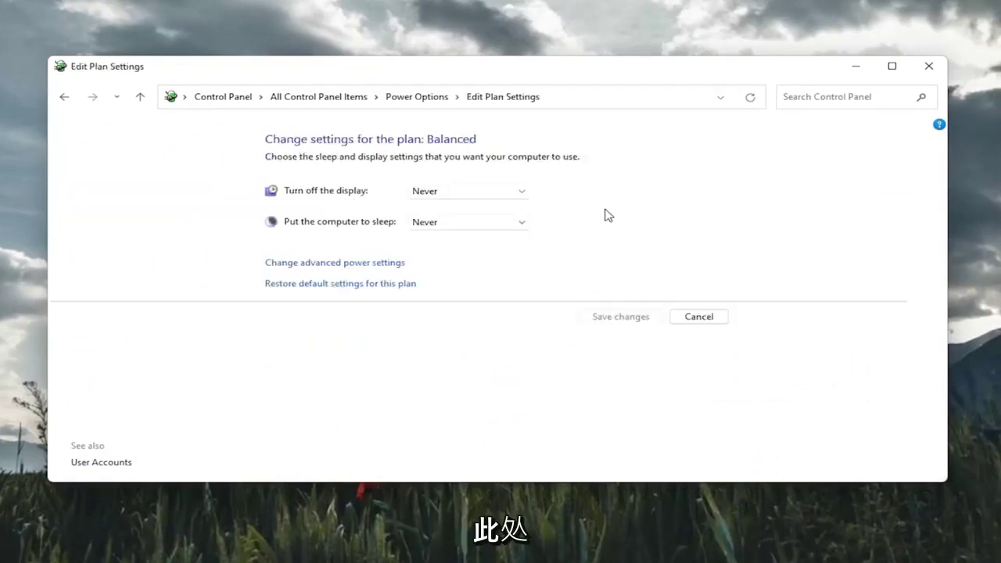
pyautogui.click(332, 266)
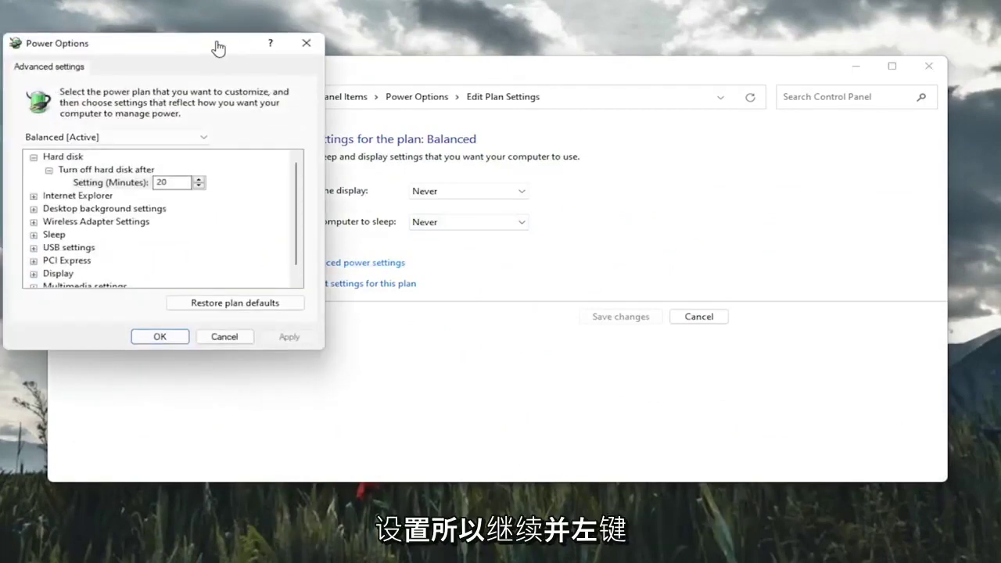
pyautogui.moveTo(206, 44); pyautogui.dragTo(431, 79)
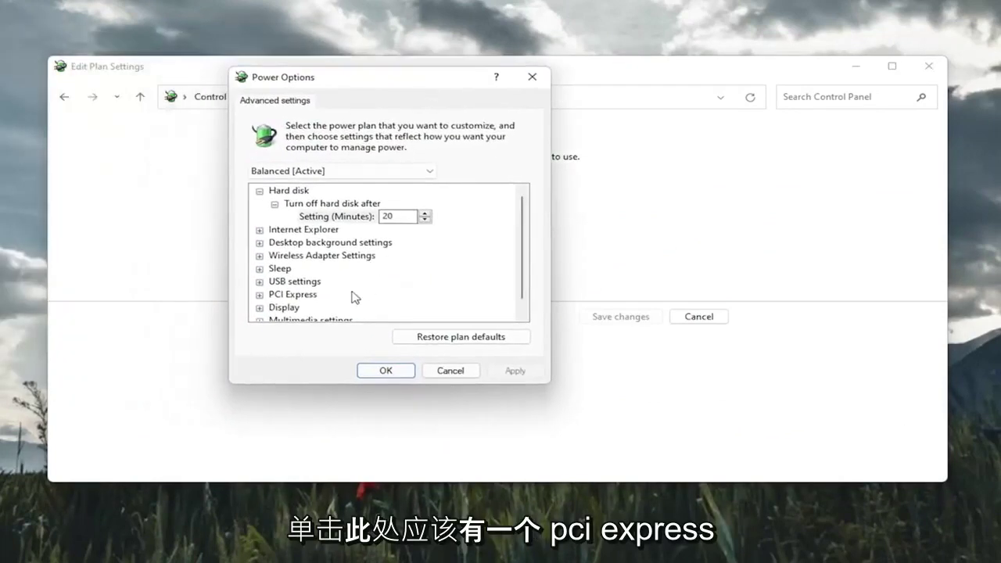
# Set Link State Power Management under PCI Express to Off, apply the change, and close the power plan settings
pyautogui.scroll(-1, 351, 295)
pyautogui.click(260, 282)
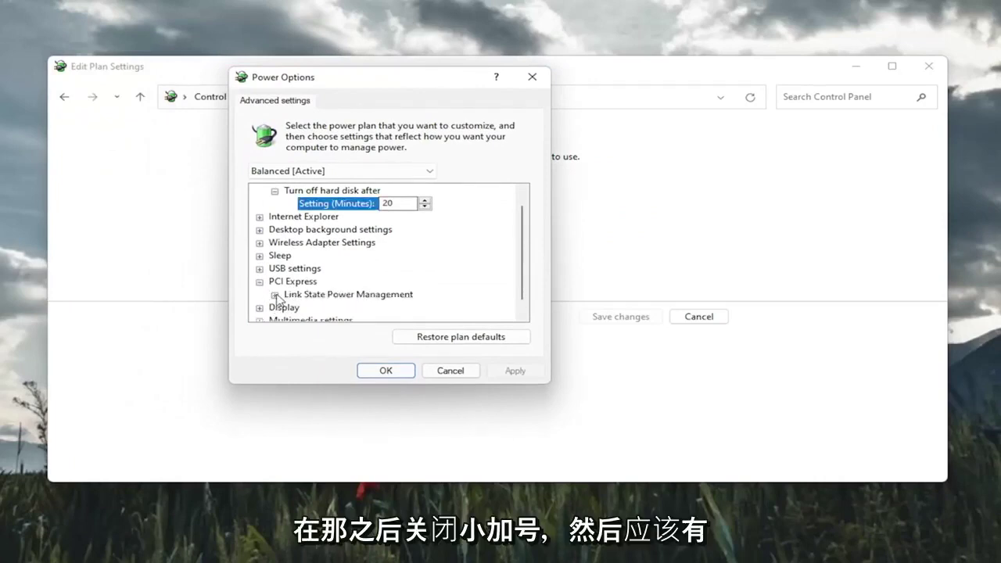
pyautogui.click(275, 295)
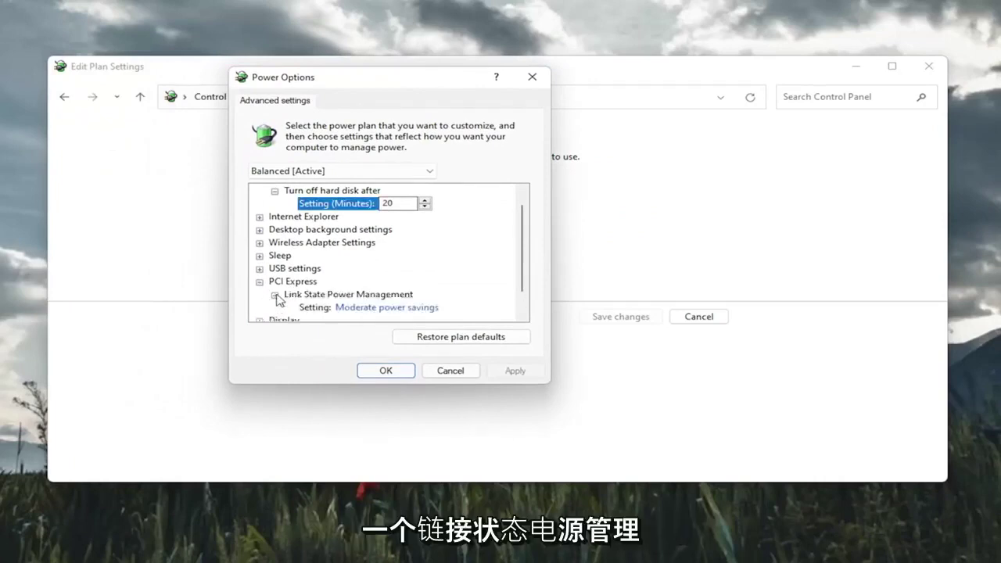
pyautogui.scroll(-1, 344, 307)
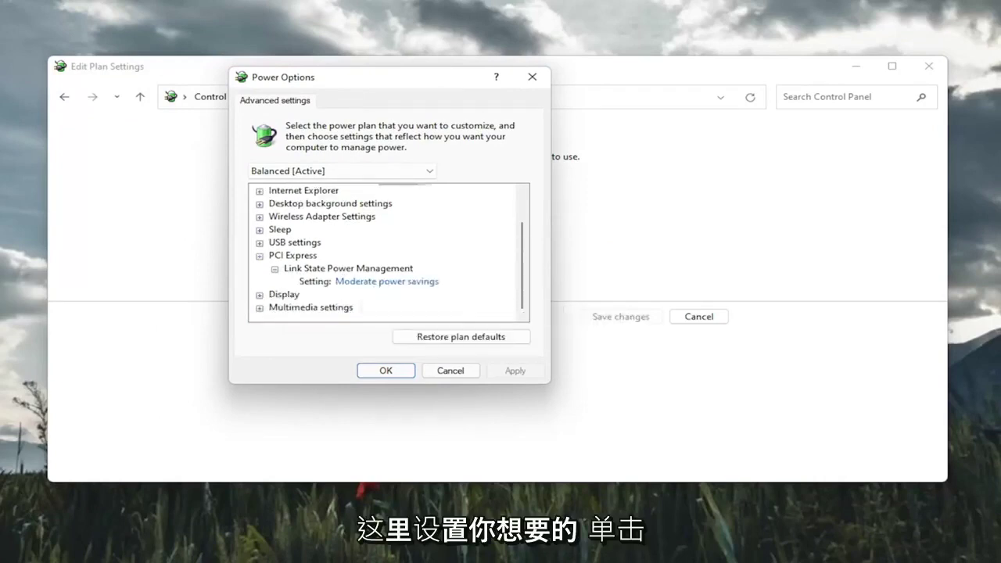
pyautogui.click(366, 283)
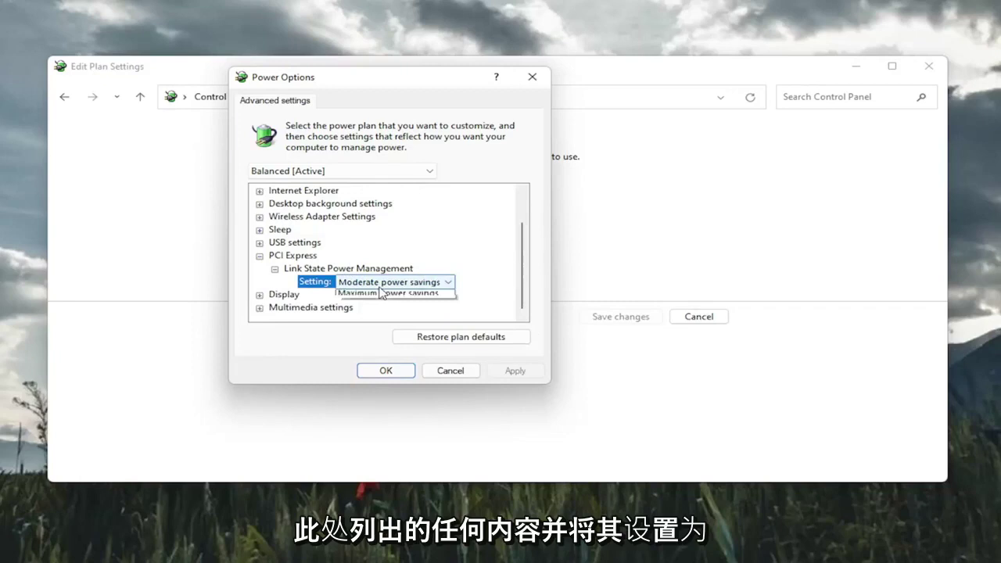
pyautogui.click(371, 287)
pyautogui.click(367, 295)
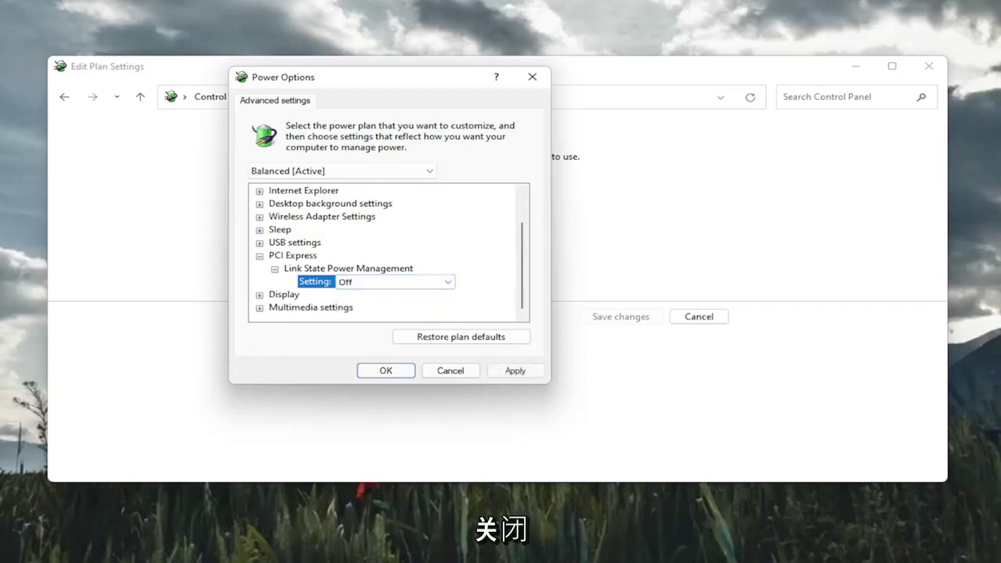
pyautogui.click(513, 373)
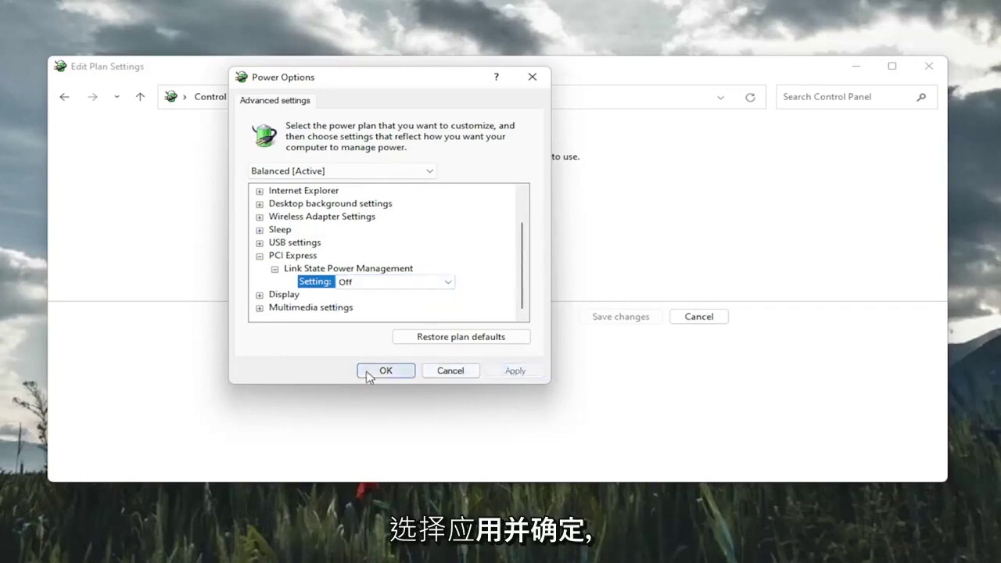
pyautogui.click(384, 371)
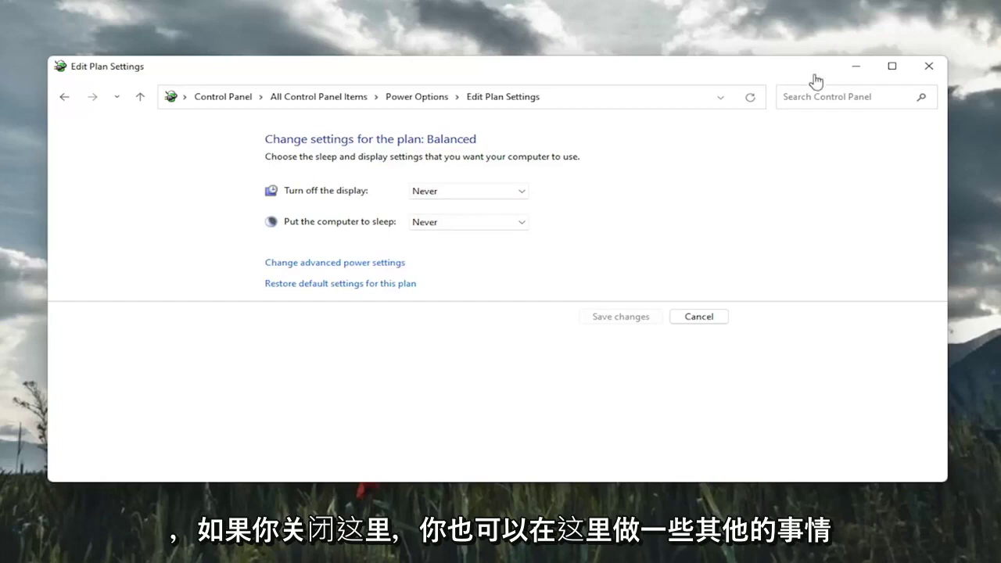
pyautogui.click(930, 65)
# Open Command Prompt as administrator and allow it to make changes to the device
pyautogui.press('super+s')
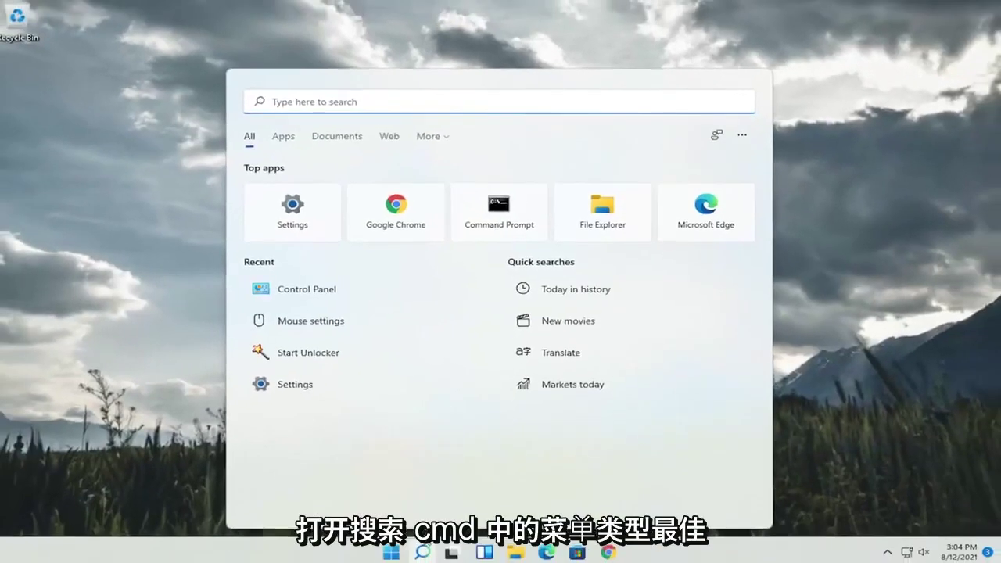
pyautogui.write('cmd')
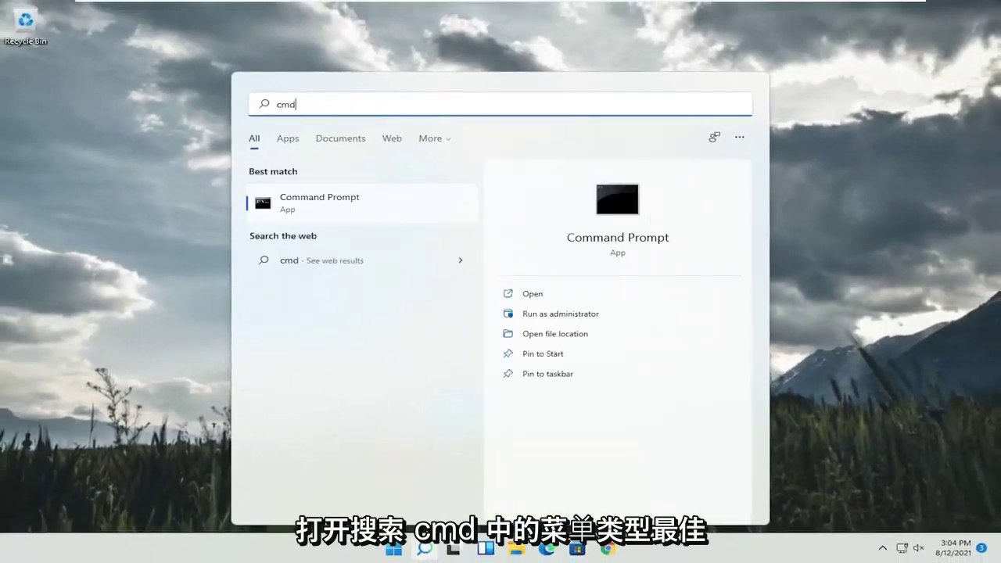
pyautogui.rightClick(306, 204)
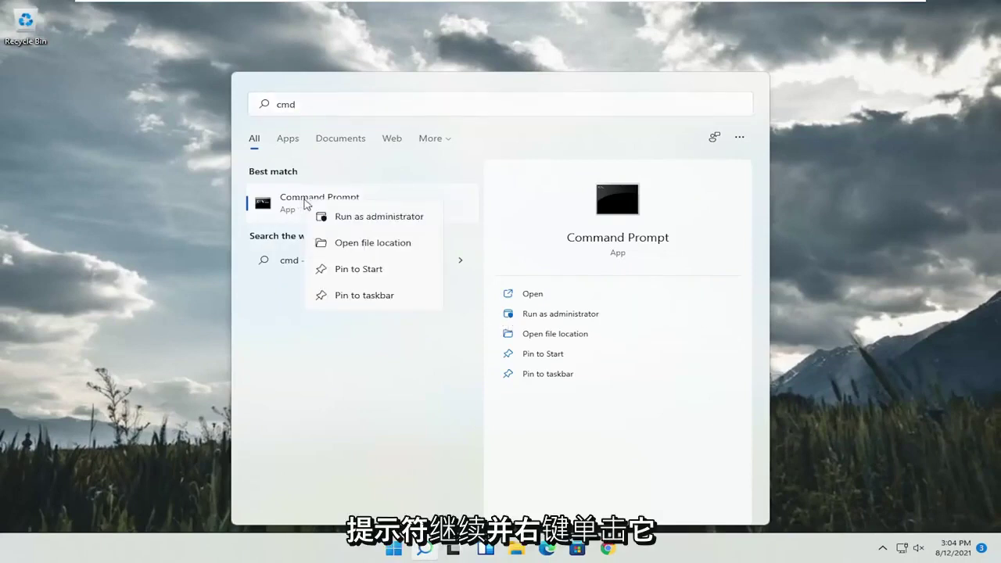
pyautogui.click(341, 222)
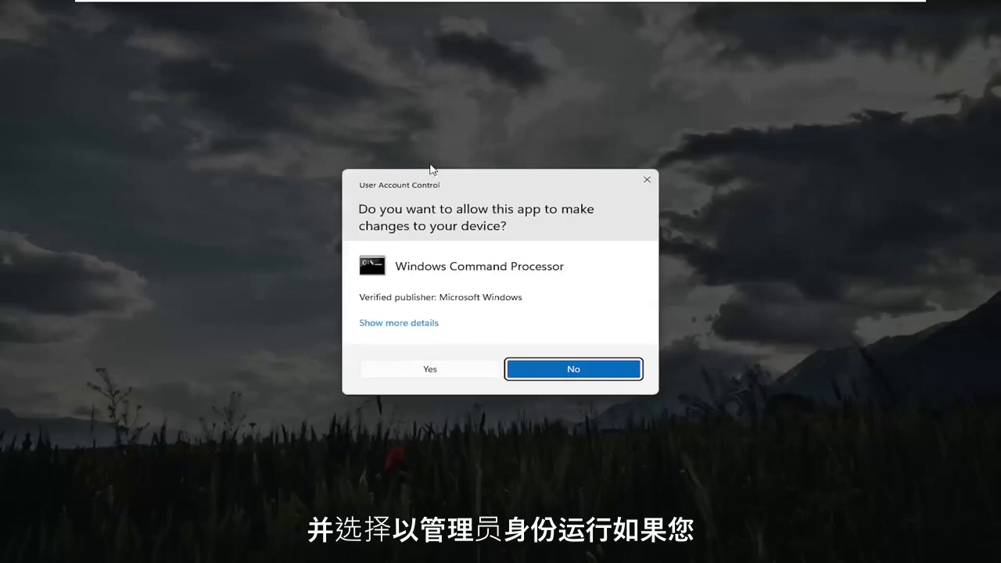
pyautogui.click(447, 369)
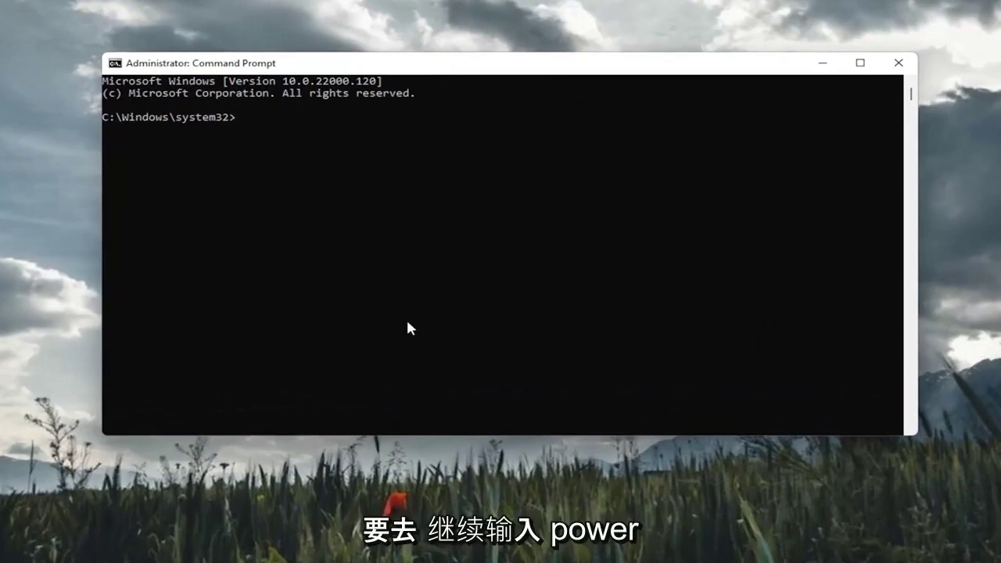
# Turn off hibernation by running the command powercfg -h off
pyautogui.write('powercfg')
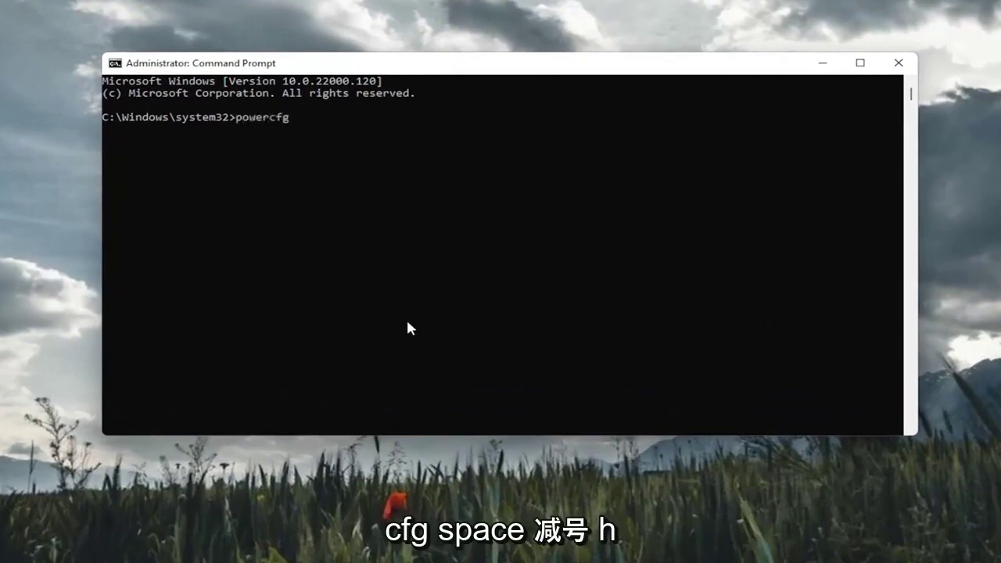
pyautogui.write(' -h off')
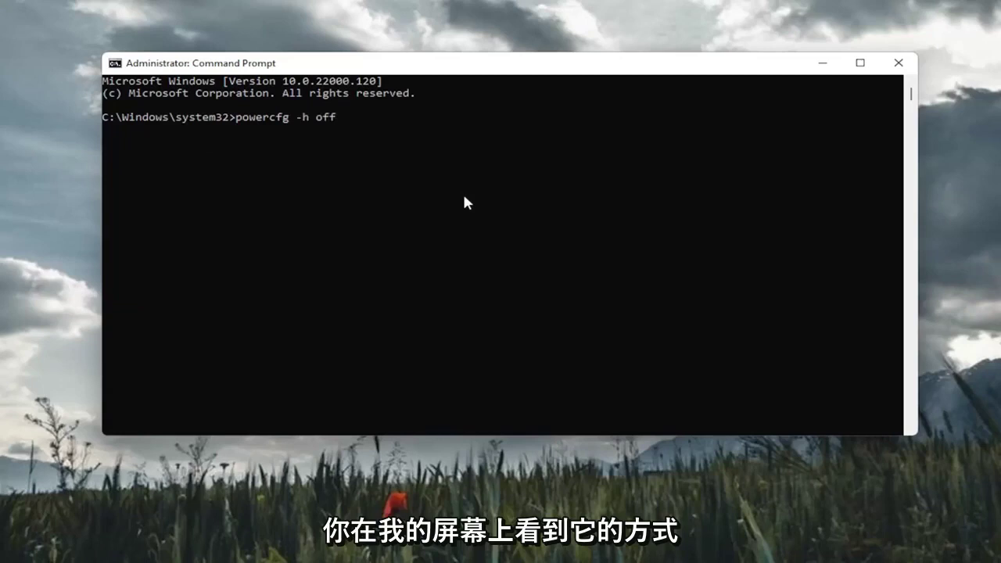
pyautogui.press('Return')
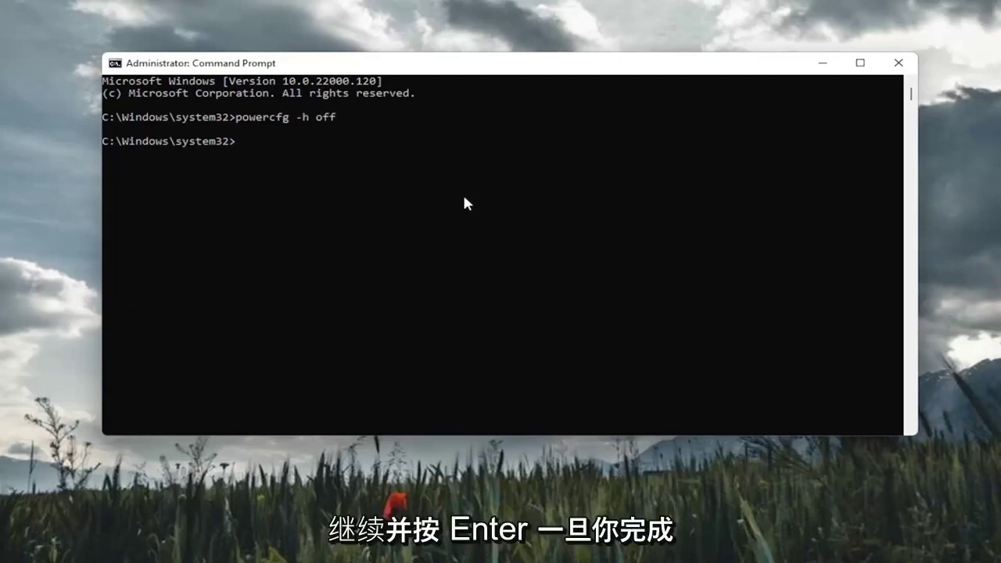
# Scan the protected system files by running the command sfc /scannow
pyautogui.write('sf')
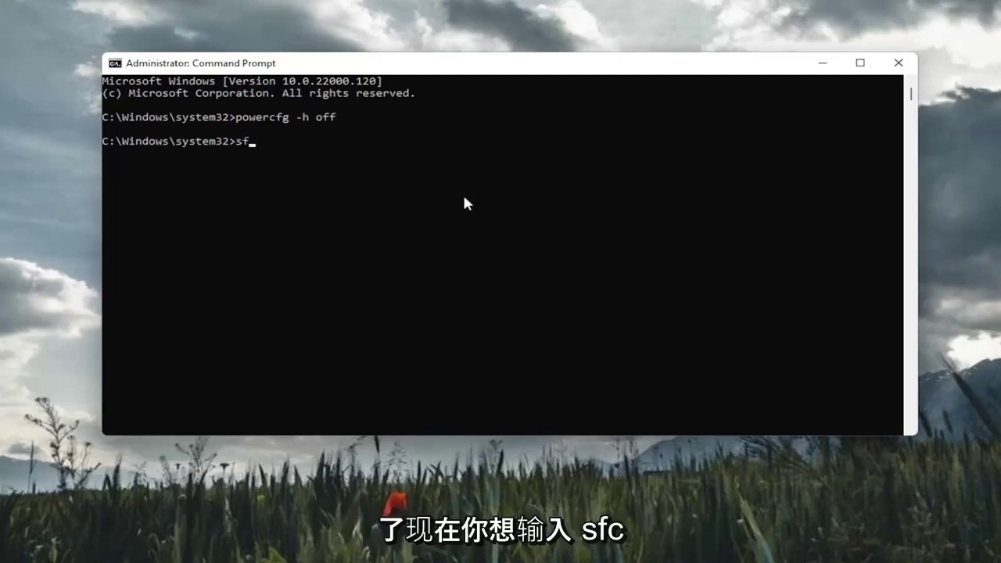
pyautogui.write('c /scannow')
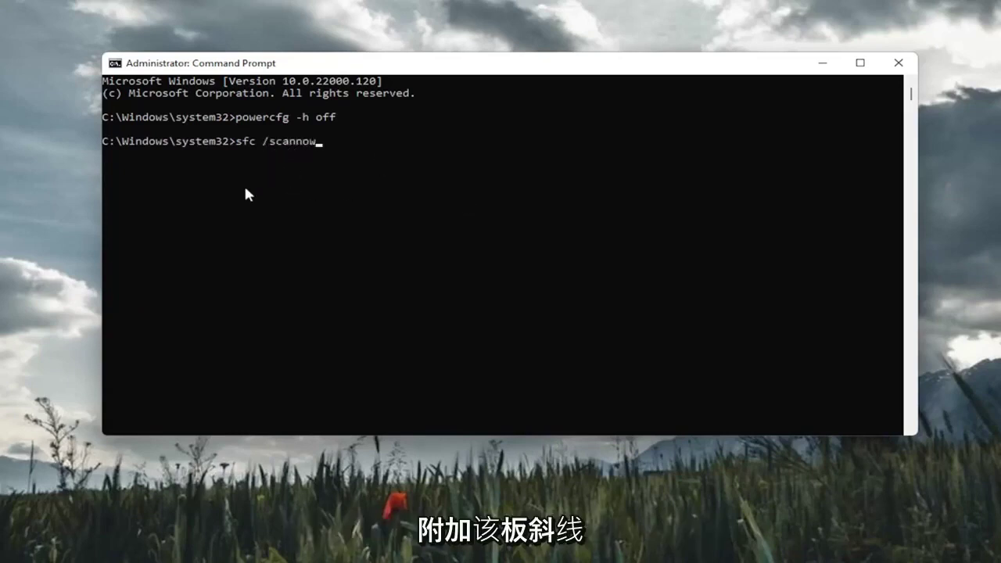
pyautogui.press('Return')
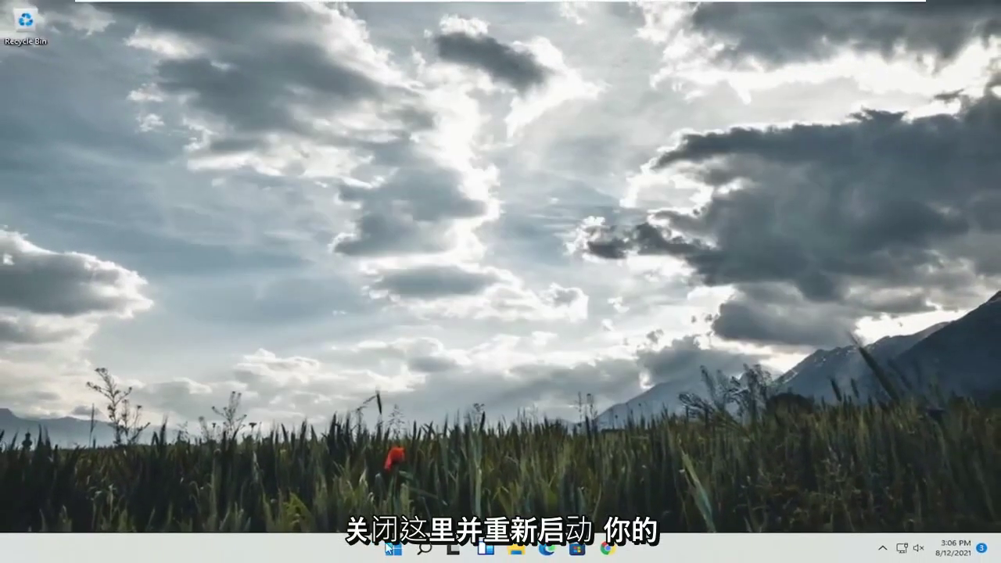
# Restart the computer
pyautogui.rightClick(393, 548)
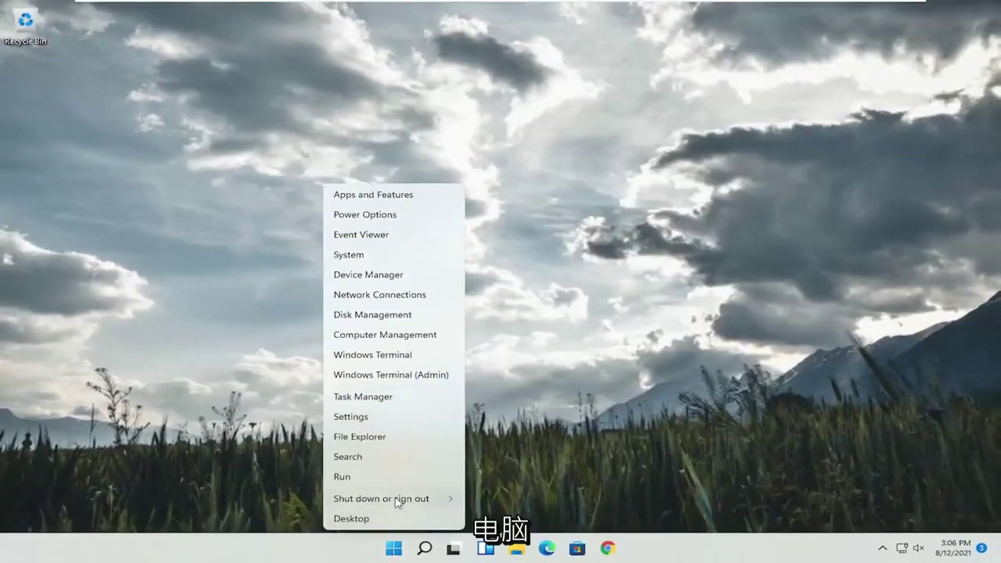